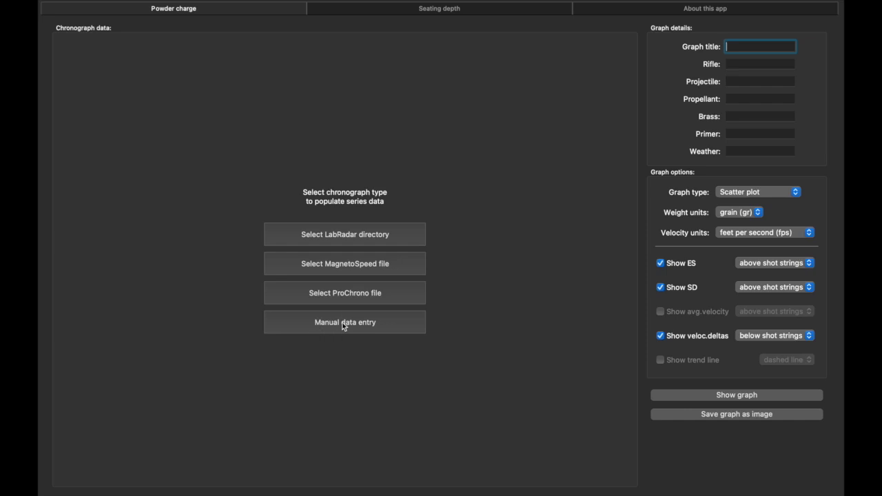
Clear the seating depth work, then begin manual powder charge entry with an empty Series 1.
{"action": "left_click", "coordinate": [479, 10]}
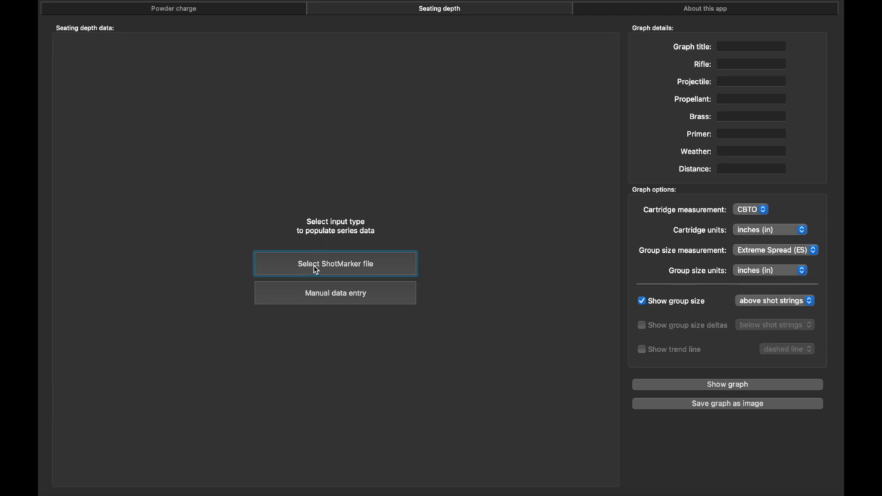
{"action": "left_click", "coordinate": [336, 296]}
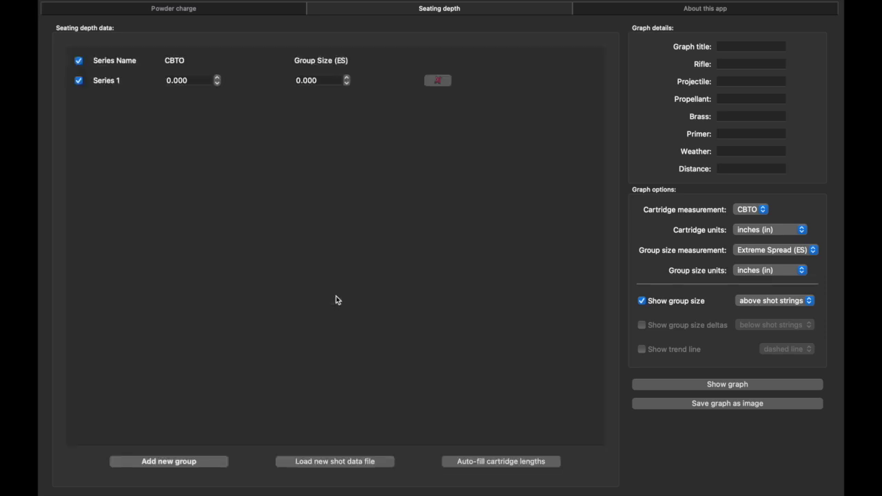
{"action": "left_click", "coordinate": [336, 461]}
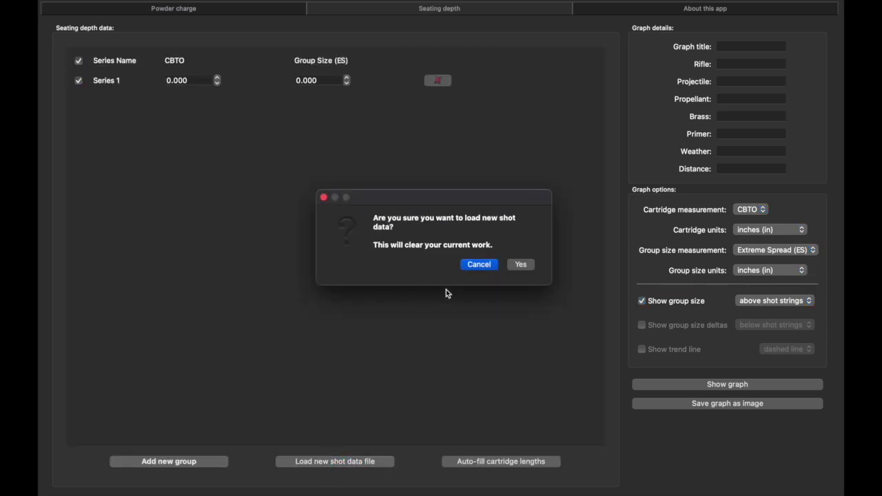
{"action": "left_click", "coordinate": [521, 265]}
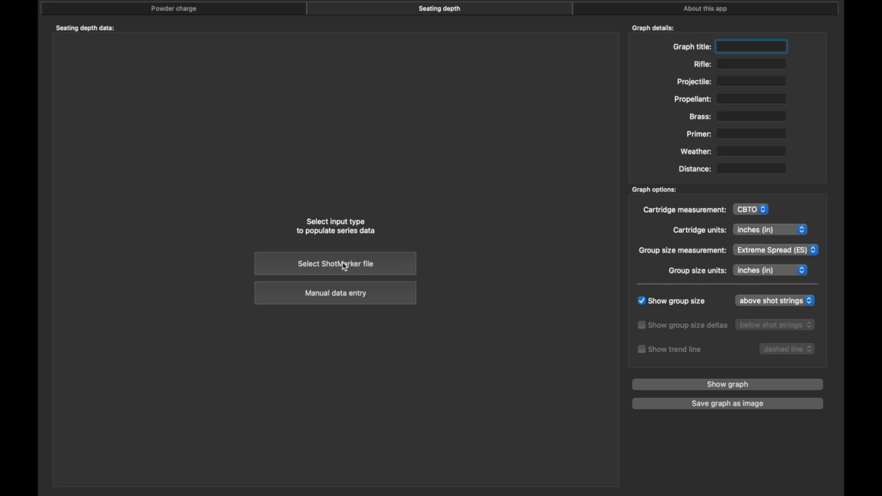
{"action": "left_click", "coordinate": [204, 14]}
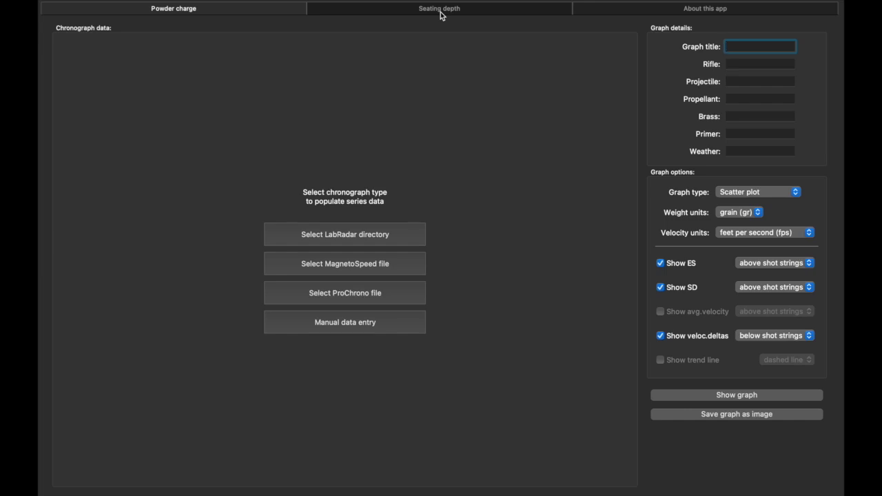
{"action": "left_click", "coordinate": [281, 317]}
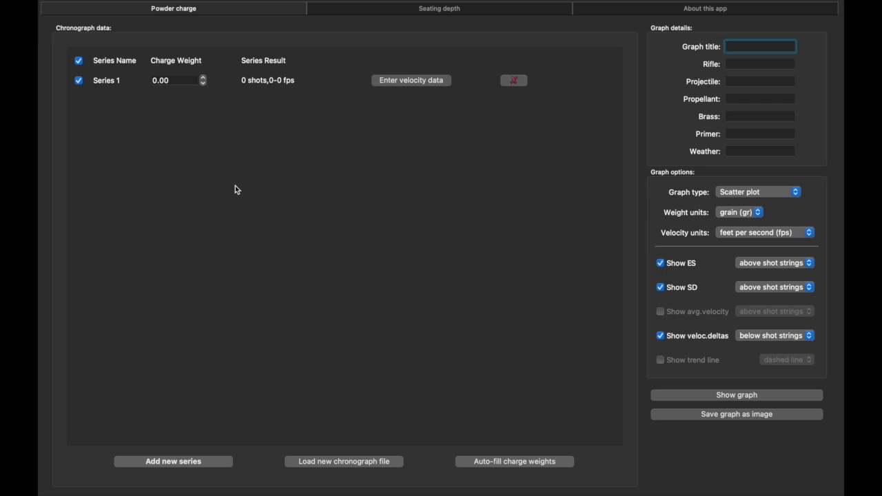
Auto-fill the series charge weights starting at 53.5 grains with a 0.3 interval.
{"action": "left_click", "coordinate": [169, 80]}
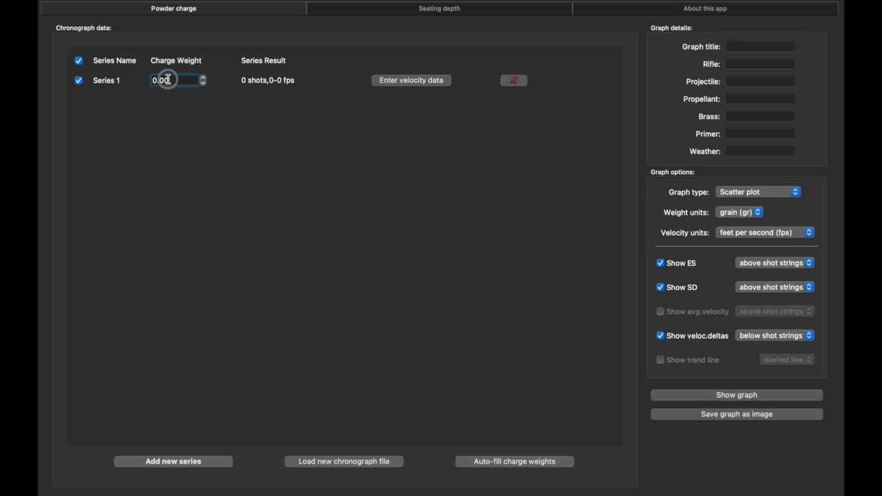
{"action": "type", "text": "53.5"}
{"action": "key", "text": "BackSpace"}
{"action": "key", "text": "BackSpace"}
{"action": "key", "text": "BackSpace"}
{"action": "left_click", "coordinate": [482, 461]}
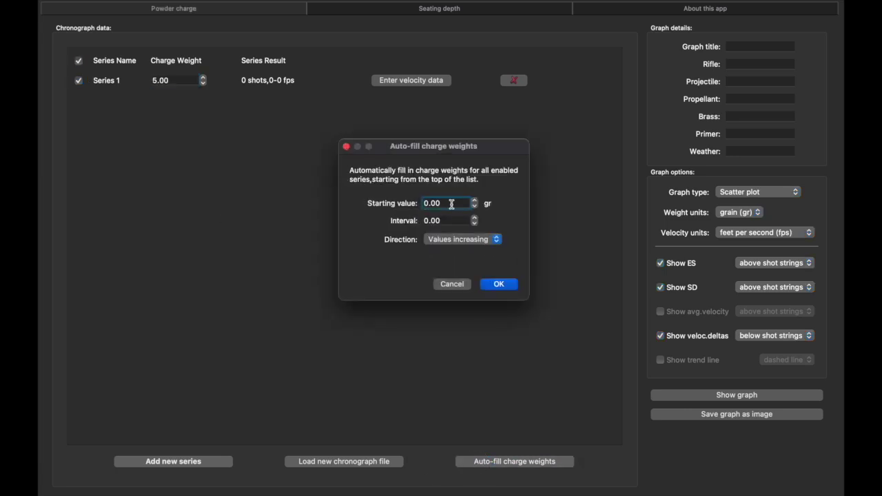
{"action": "left_click_drag", "start_coordinate": [450, 201], "coordinate": [364, 200]}
{"action": "type", "text": "53.5"}
{"action": "key", "text": "Tab"}
{"action": "type", "text": ".3"}
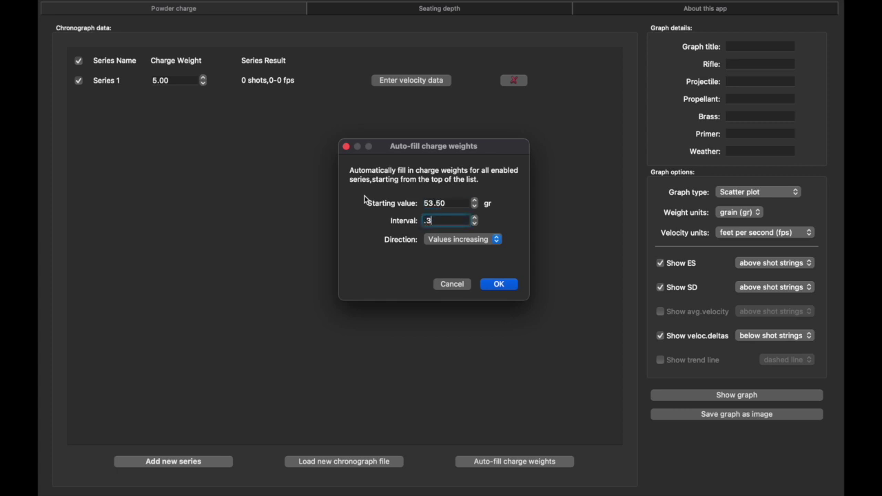
{"action": "left_click", "coordinate": [497, 284]}
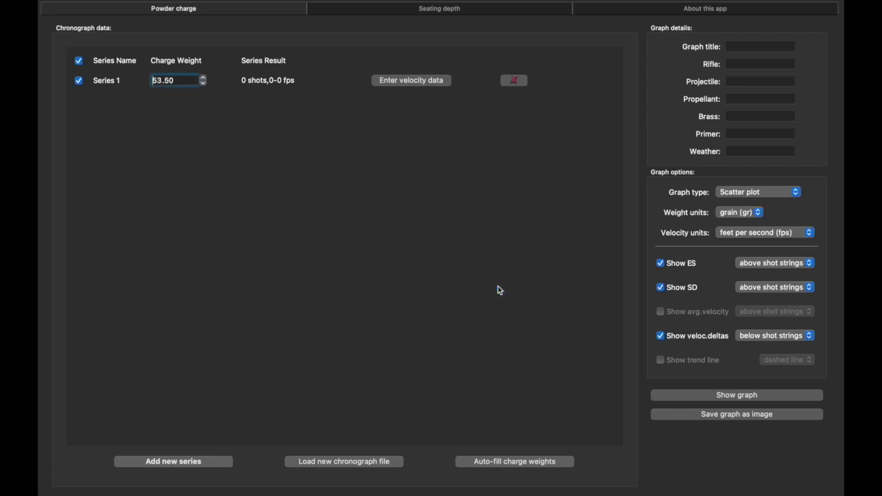
Add three more series rows and re-run auto-fill from 53.50 in 0.3 grain steps.
{"action": "left_click", "coordinate": [181, 463]}
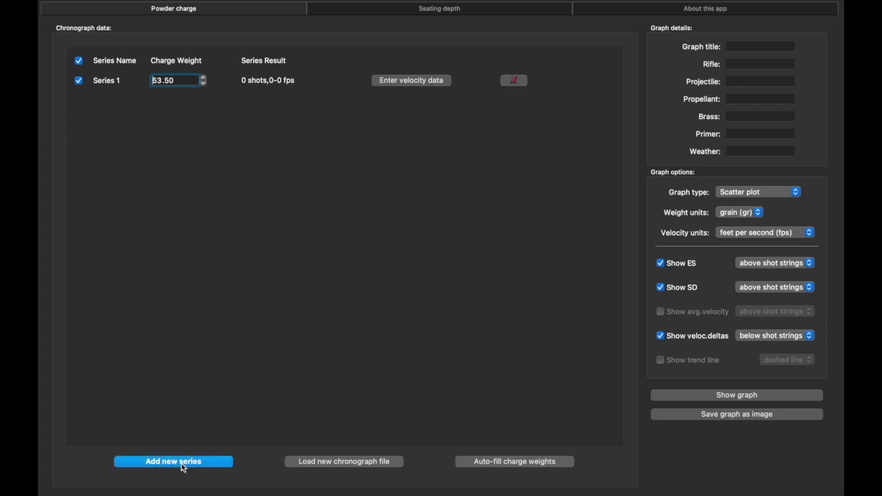
{"action": "left_click", "coordinate": [181, 463]}
{"action": "left_click", "coordinate": [181, 463]}
{"action": "left_click", "coordinate": [181, 464]}
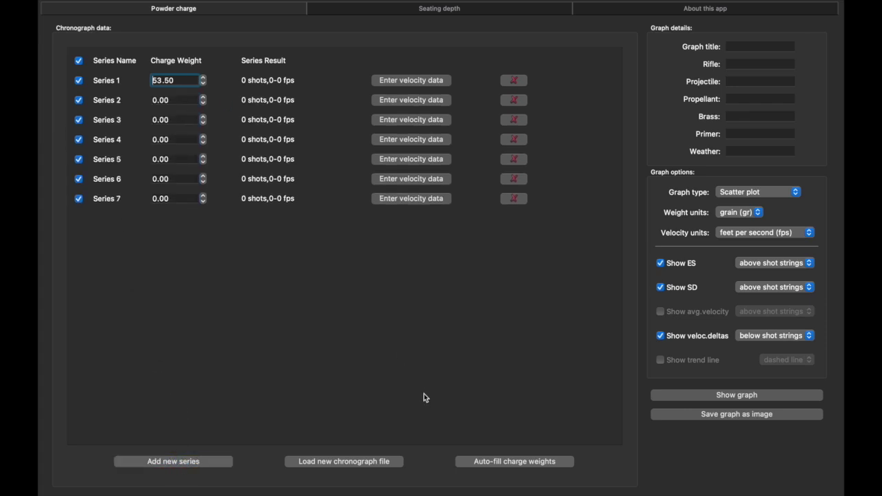
{"action": "left_click", "coordinate": [477, 463]}
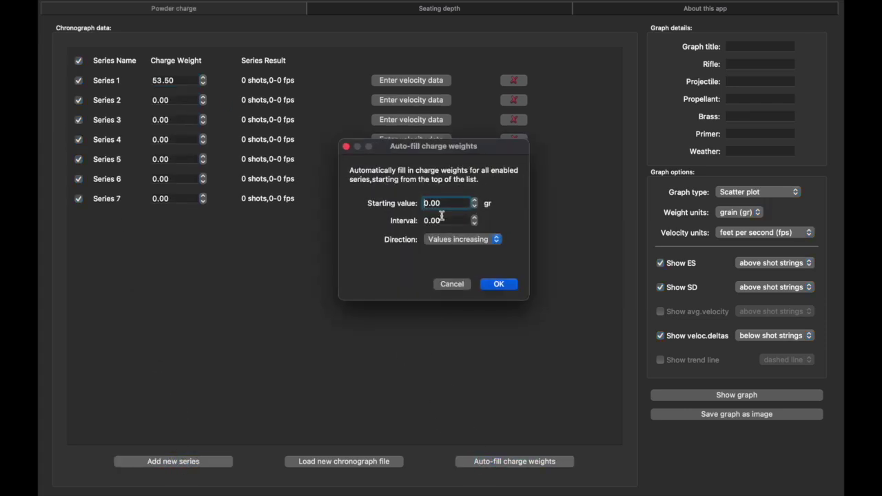
{"action": "type", "text": "5"}
{"action": "key", "text": "Tab"}
{"action": "key", "text": "shift+Tab"}
{"action": "key", "text": "BackSpace"}
{"action": "type", "text": "53.50"}
{"action": "key", "text": "Tab"}
{"action": "type", "text": "0.3"}
{"action": "left_click", "coordinate": [497, 285]}
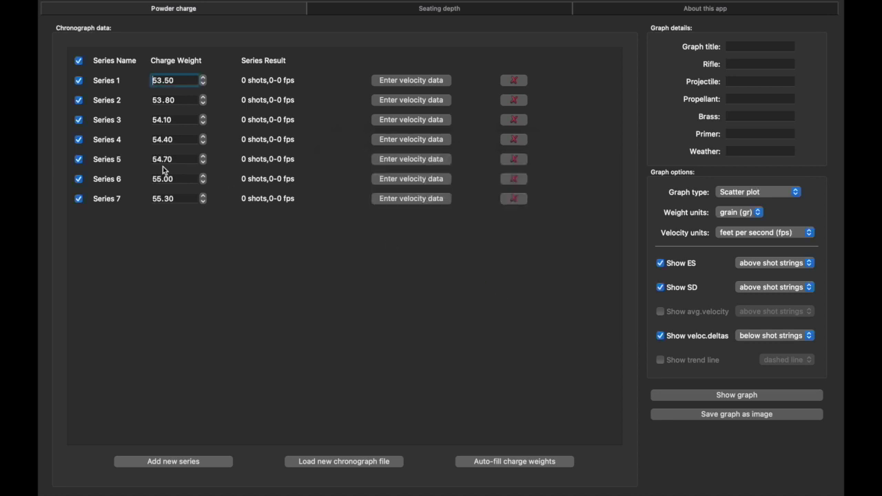
Delete the extra Series 6 and 7 rows, leaving five series from 53.50 to 54.70.
{"action": "left_click", "coordinate": [80, 180]}
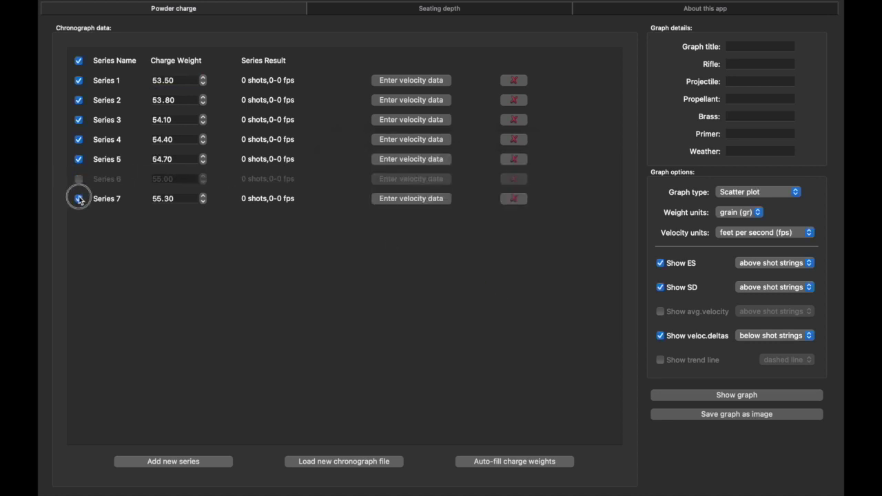
{"action": "left_click", "coordinate": [79, 199]}
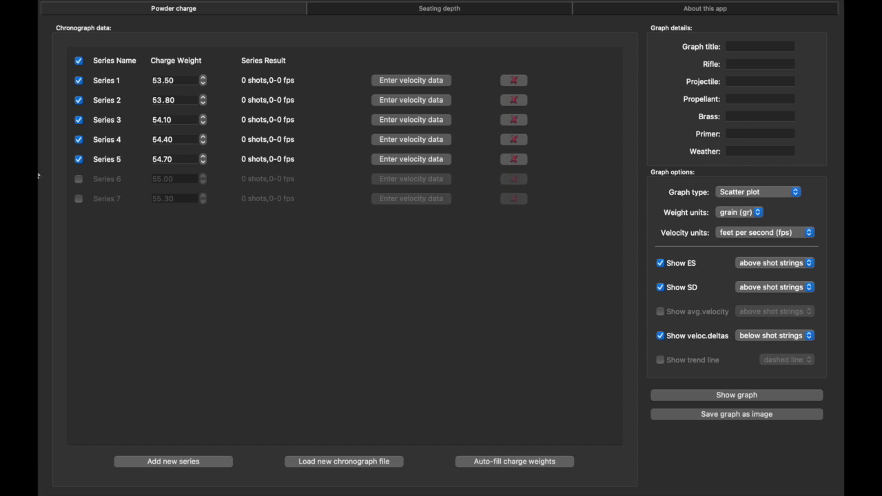
{"action": "left_click", "coordinate": [77, 179]}
{"action": "left_click", "coordinate": [79, 199]}
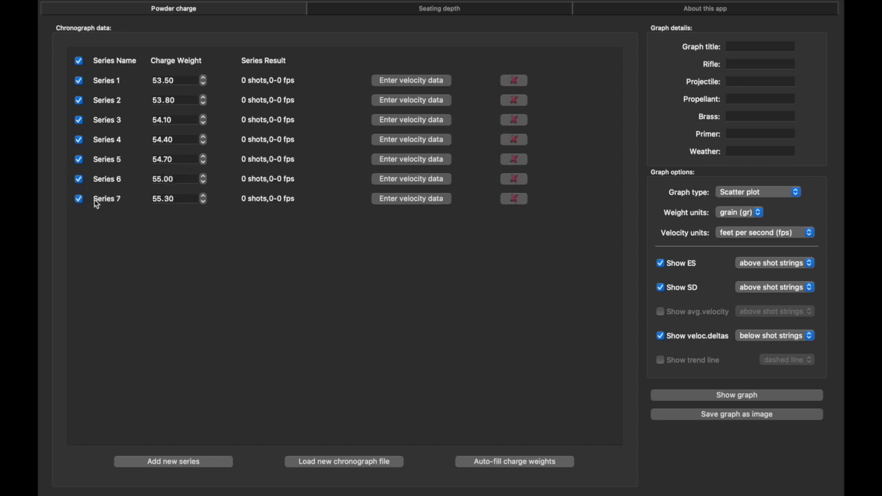
{"action": "left_click", "coordinate": [512, 181]}
{"action": "left_click", "coordinate": [512, 181]}
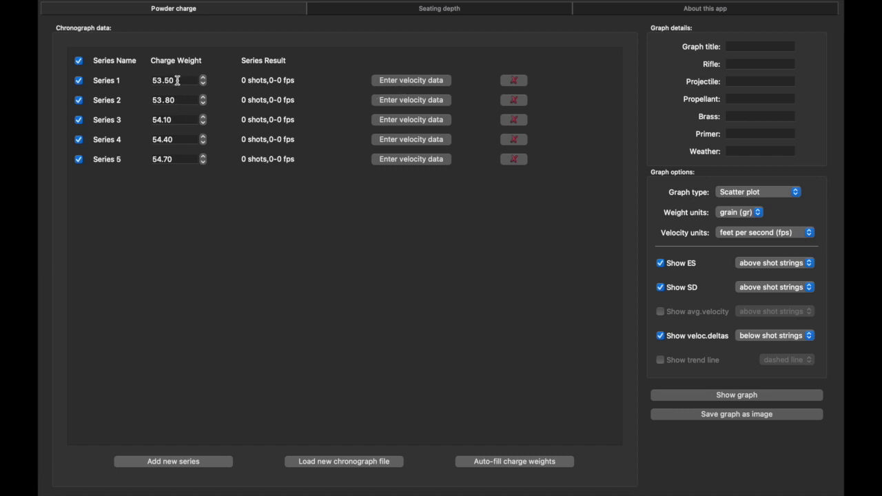
{"action": "left_click", "coordinate": [397, 81]}
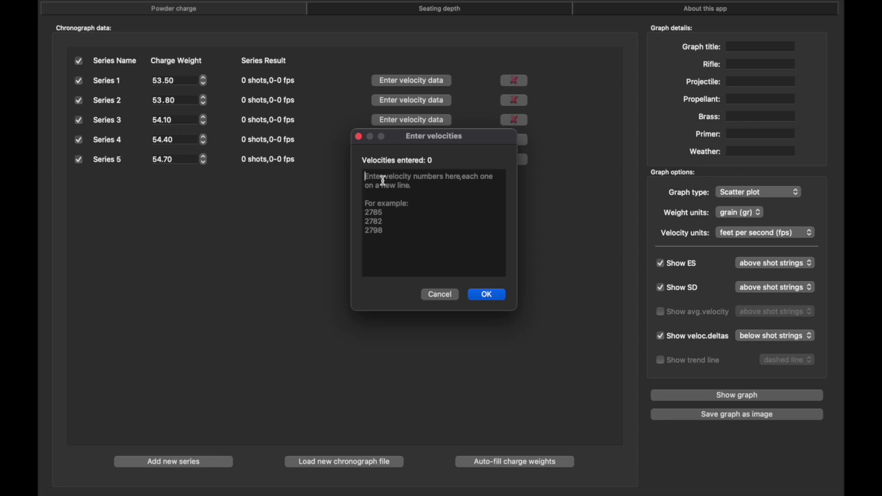
Enter velocities of 2766, 2787 and 2800 fps for Series 1, 2 and 3.
{"action": "type", "text": "2766"}
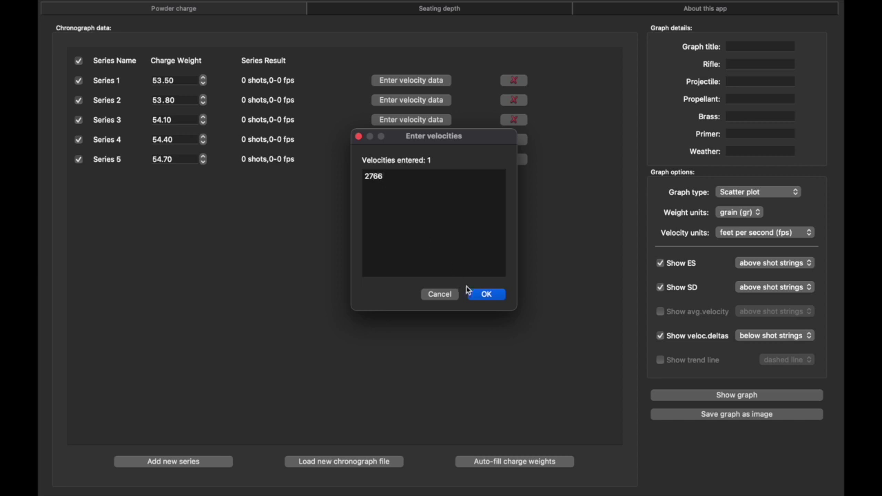
{"action": "left_click", "coordinate": [486, 294]}
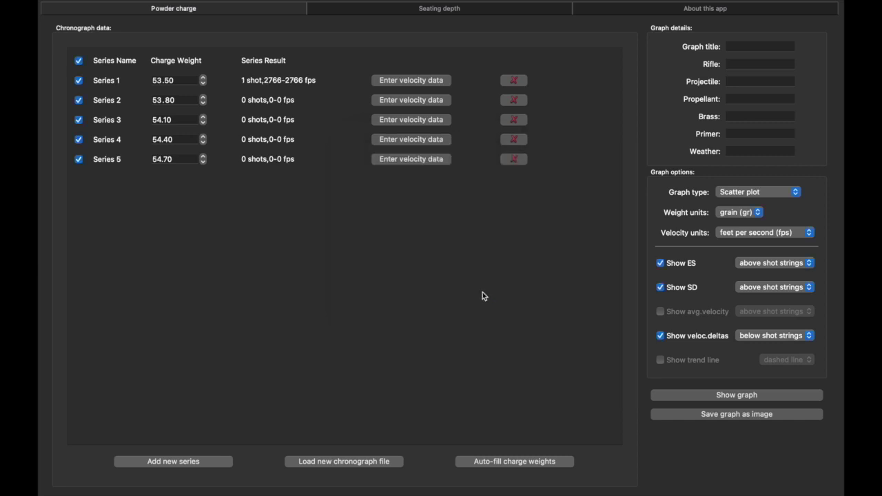
{"action": "left_click", "coordinate": [401, 100]}
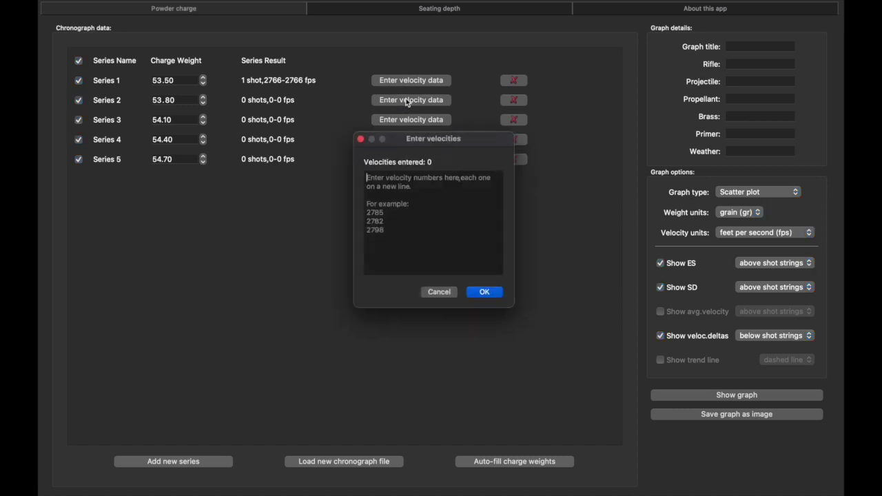
{"action": "type", "text": "2787"}
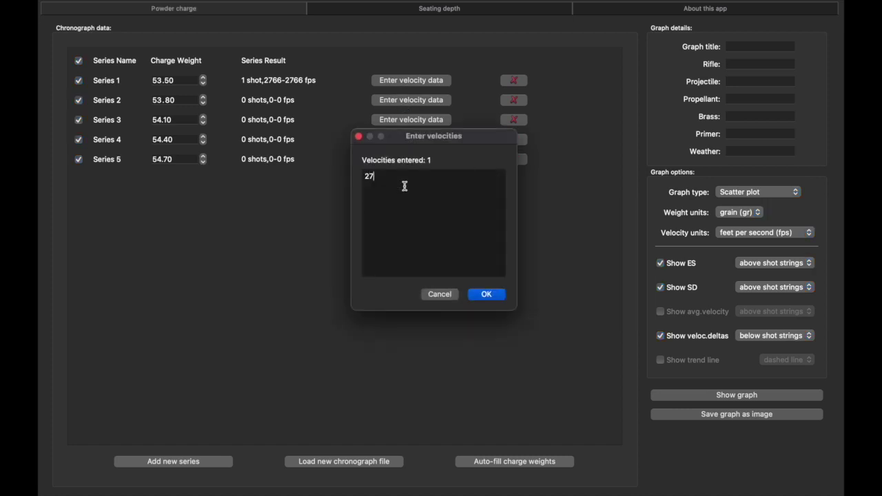
{"action": "left_click", "coordinate": [481, 295]}
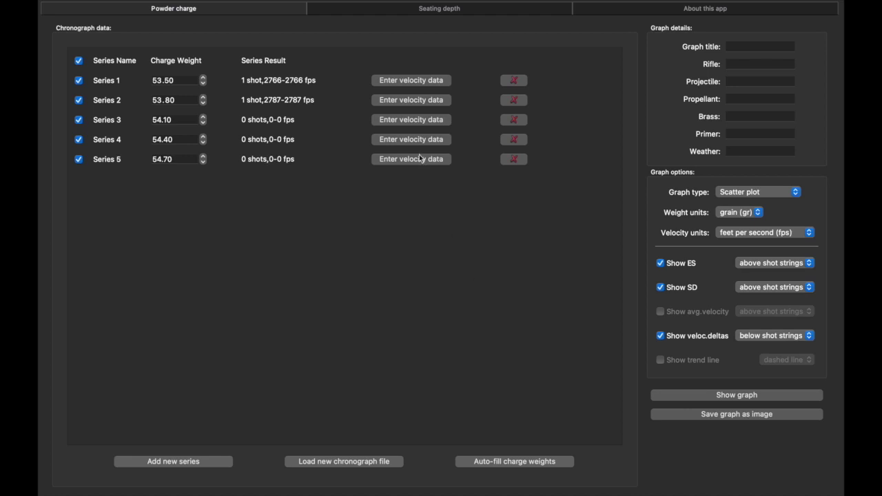
{"action": "left_click", "coordinate": [406, 120]}
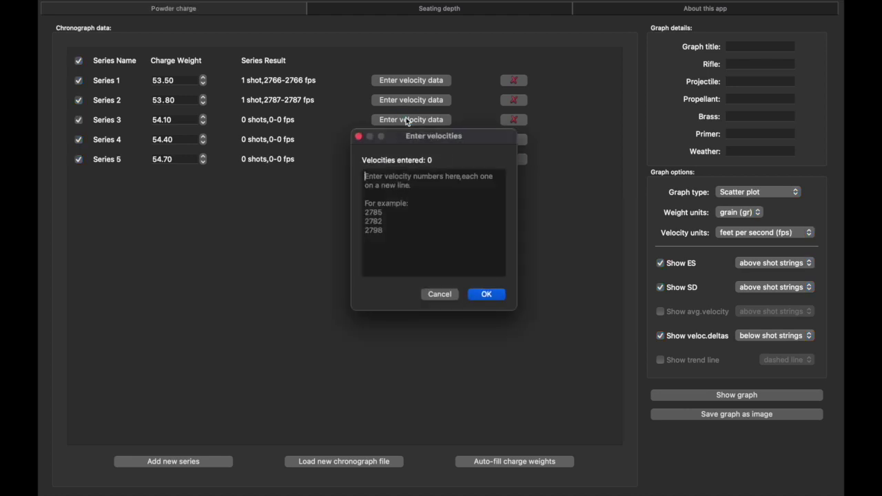
{"action": "type", "text": "2800"}
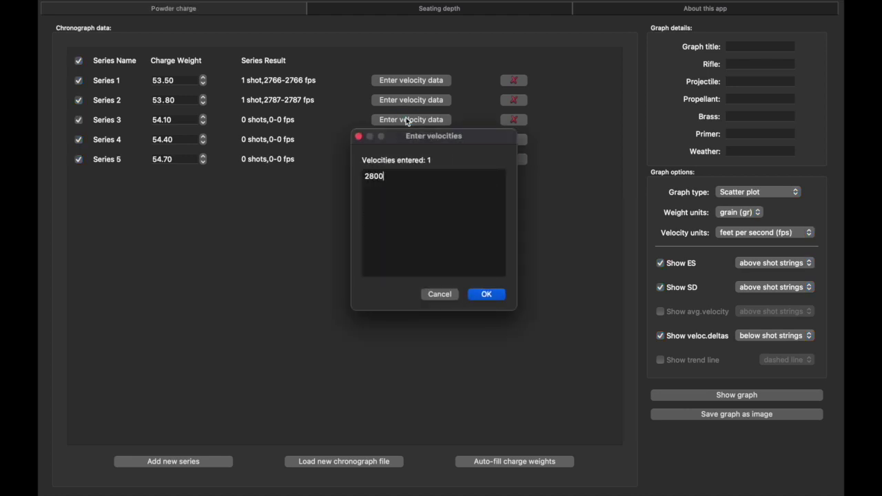
{"action": "left_click", "coordinate": [487, 294]}
Enter velocities of 2825 fps for Series 4 and 2829 fps for Series 5.
{"action": "left_click", "coordinate": [414, 140]}
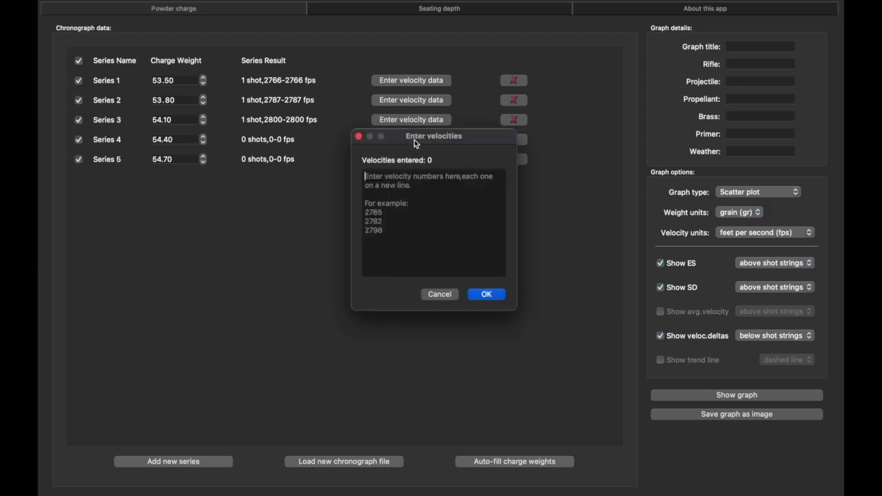
{"action": "type", "text": "2825"}
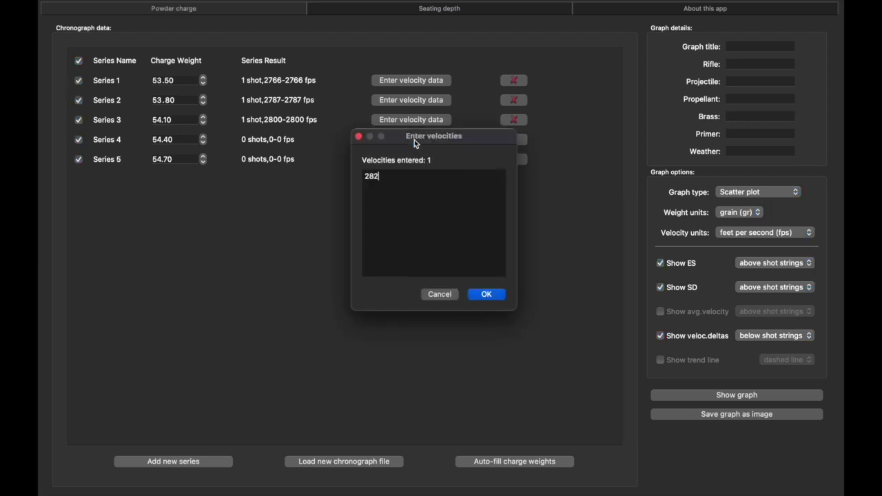
{"action": "left_click", "coordinate": [484, 293]}
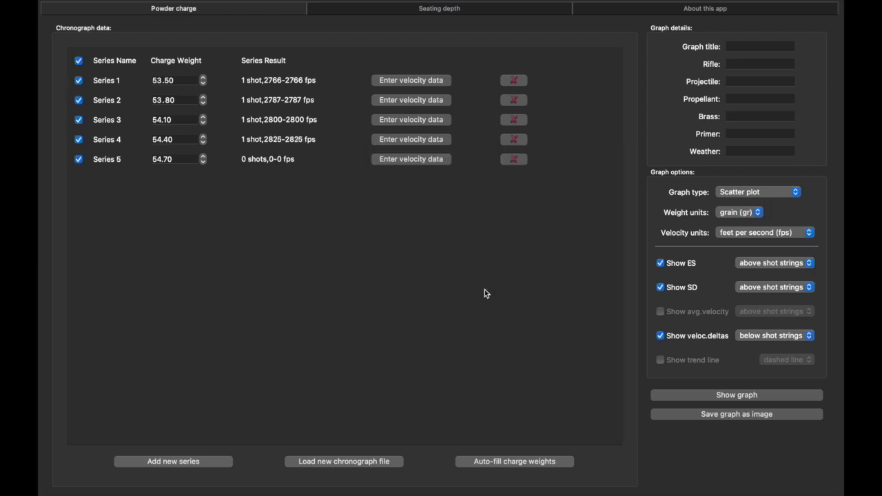
{"action": "left_click", "coordinate": [426, 163]}
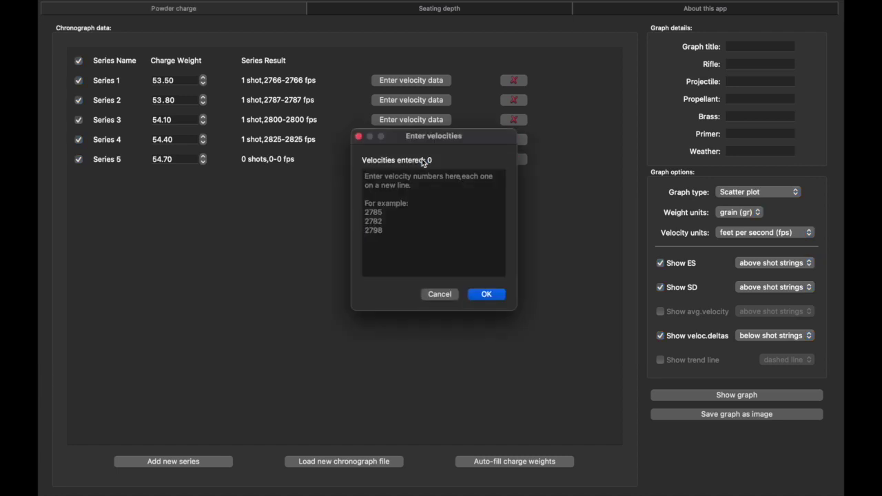
{"action": "type", "text": "2829"}
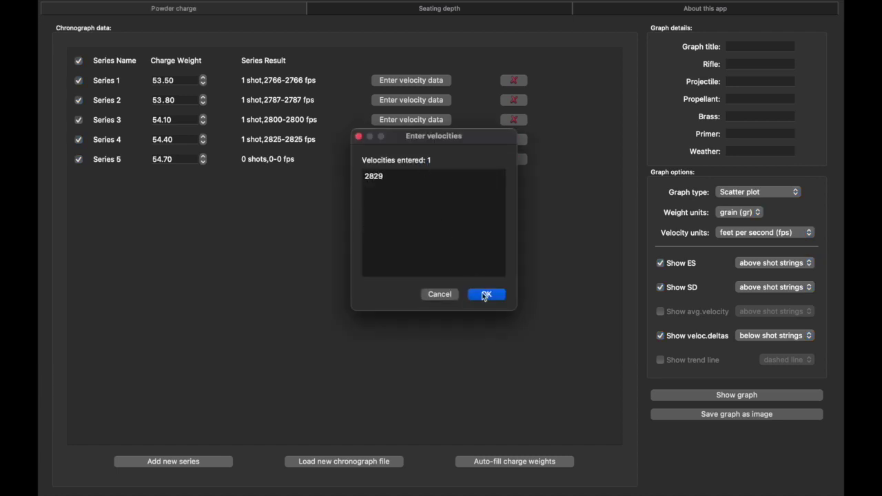
{"action": "left_click", "coordinate": [485, 296]}
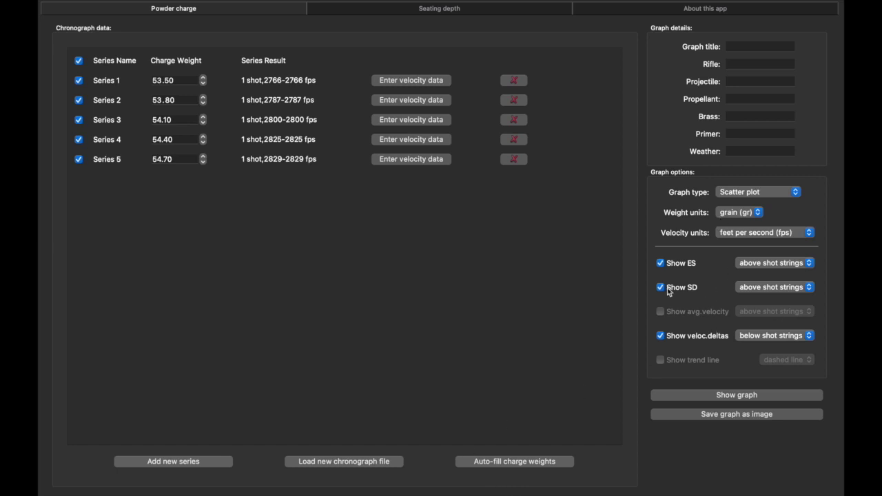
Turn off the ES and SD annotations and generate the velocity graph.
{"action": "left_click", "coordinate": [660, 263]}
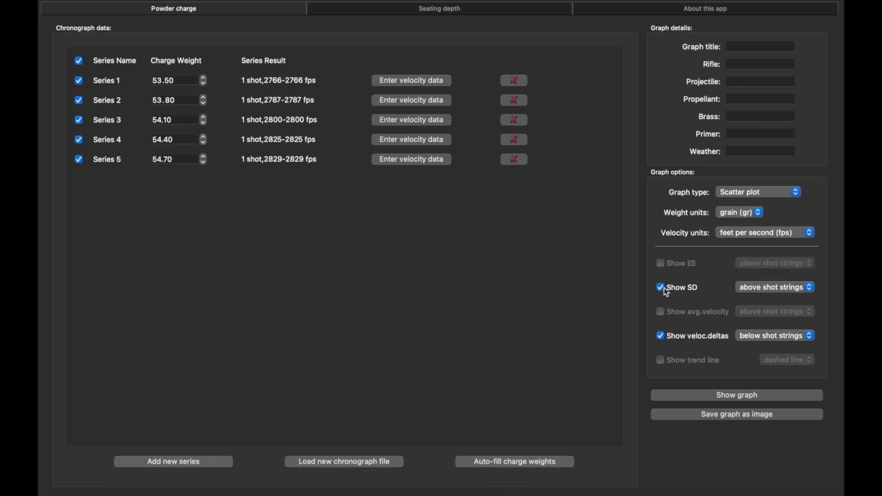
{"action": "left_click", "coordinate": [661, 288]}
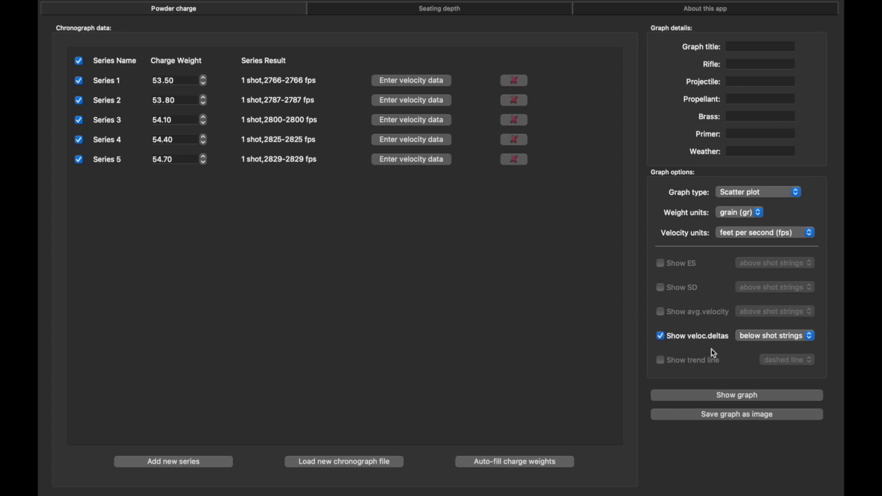
{"action": "left_click", "coordinate": [731, 396]}
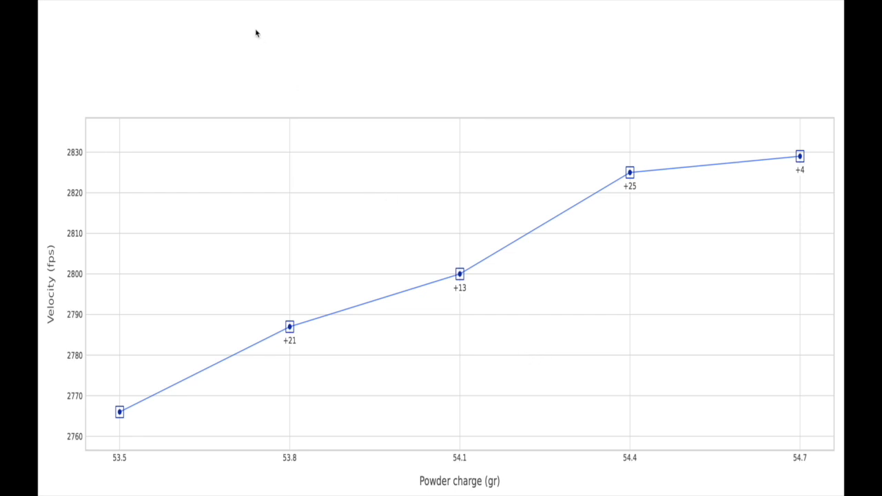
Review the velocity plot rising from 2766 fps at 53.5 gr to 2829 fps at 54.7 gr.
{"action": "mouse_move", "coordinate": [129, 3]}
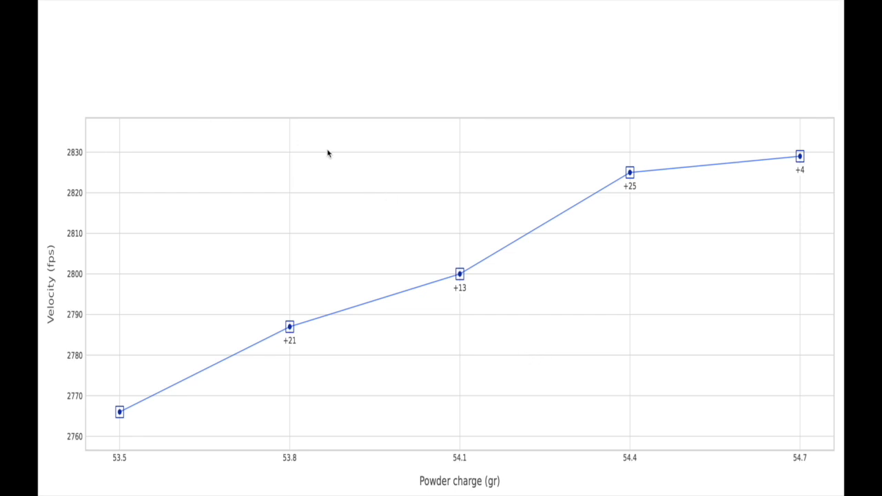